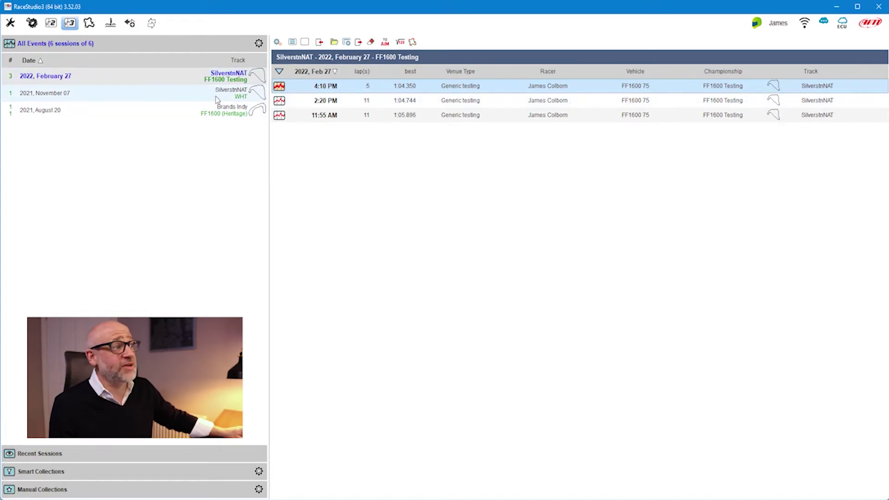
left_click(244, 97)
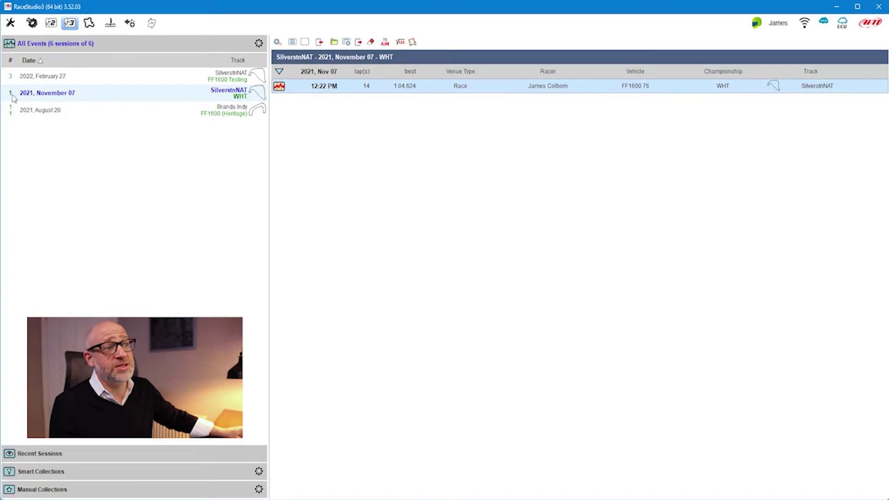
left_click(353, 91)
left_click(182, 77)
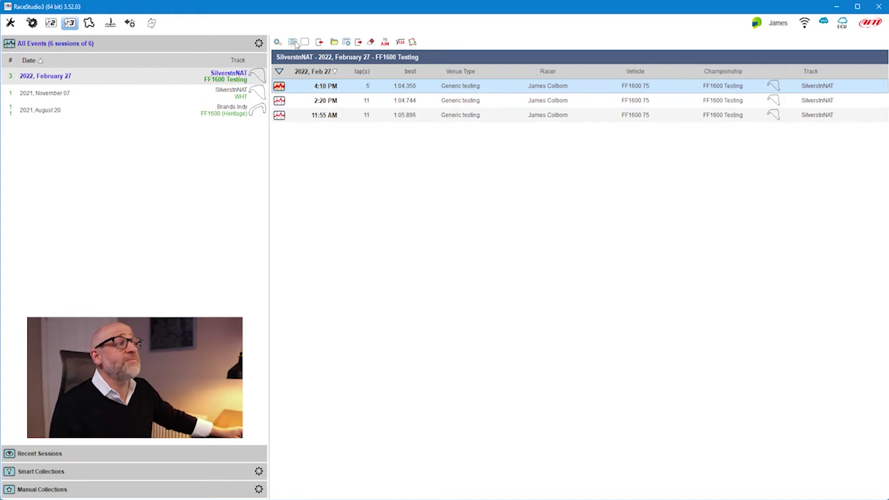
left_click(294, 42)
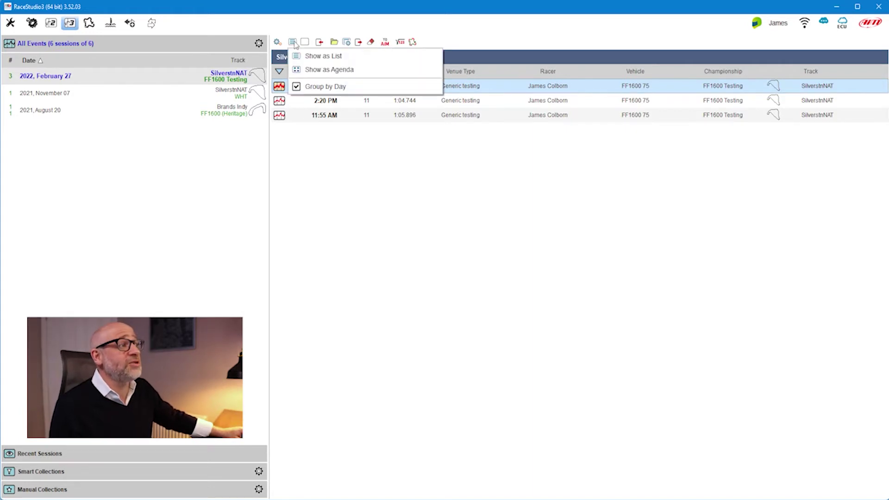
left_click(323, 70)
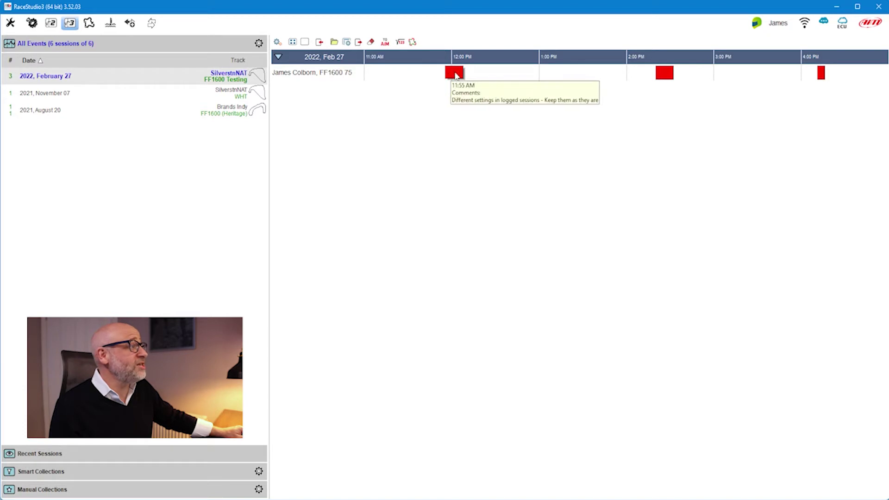
mouse_move(822, 77)
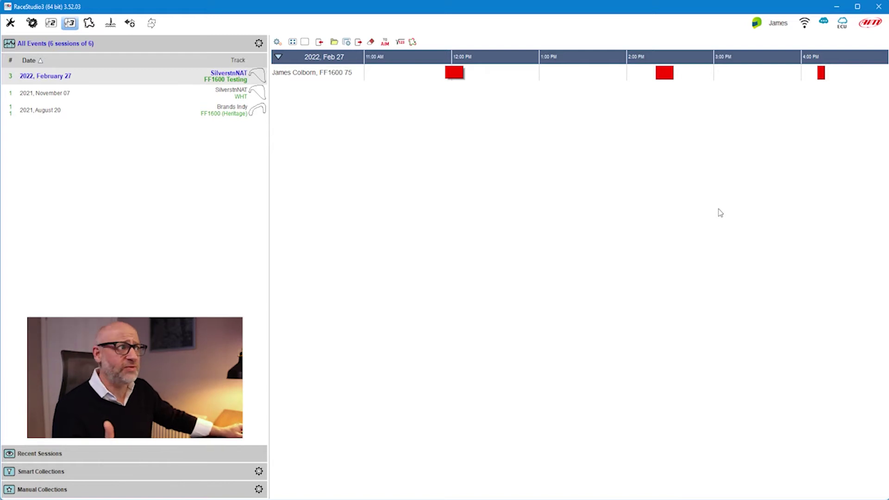
left_click(293, 43)
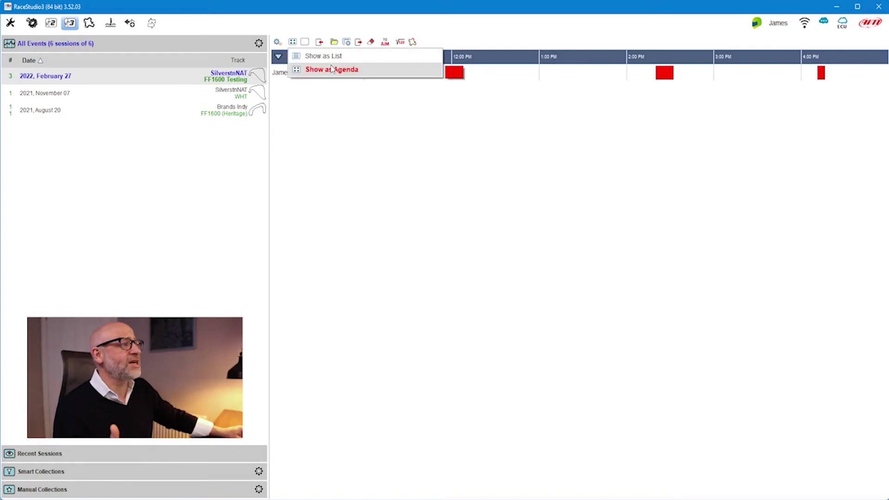
left_click(324, 57)
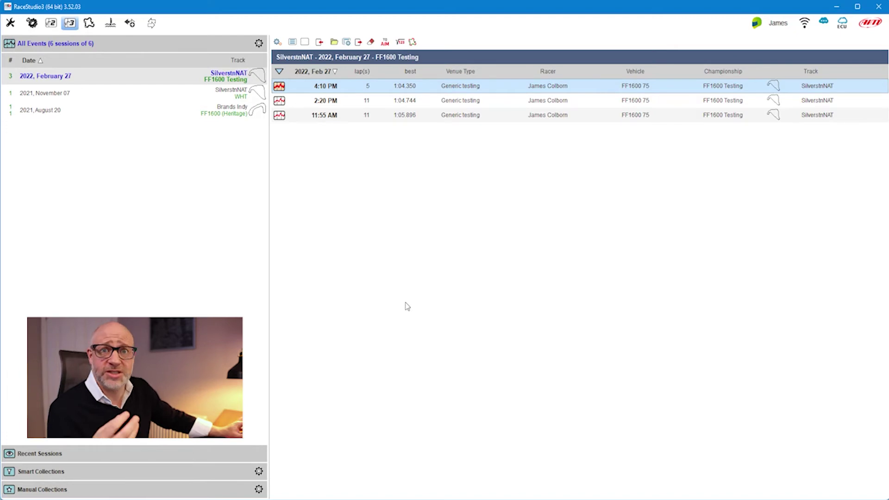
- Move the lap preview to the right of the database, then below the session list
left_click(305, 42)
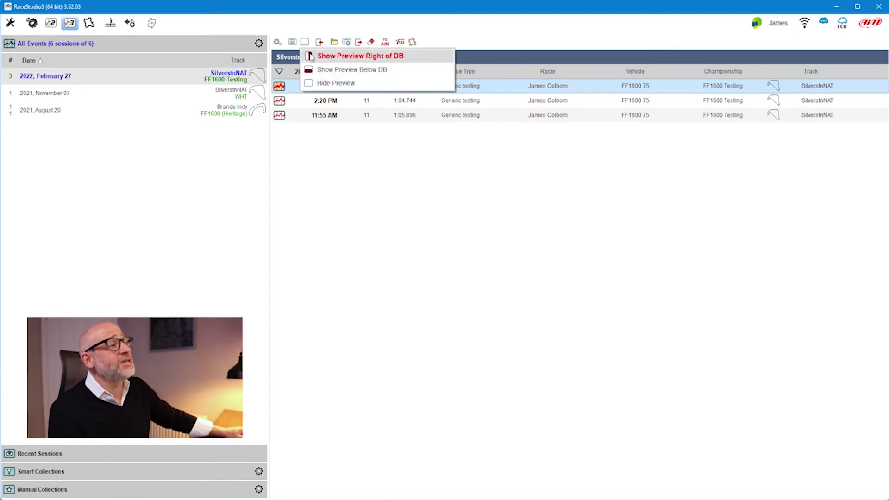
left_click(336, 58)
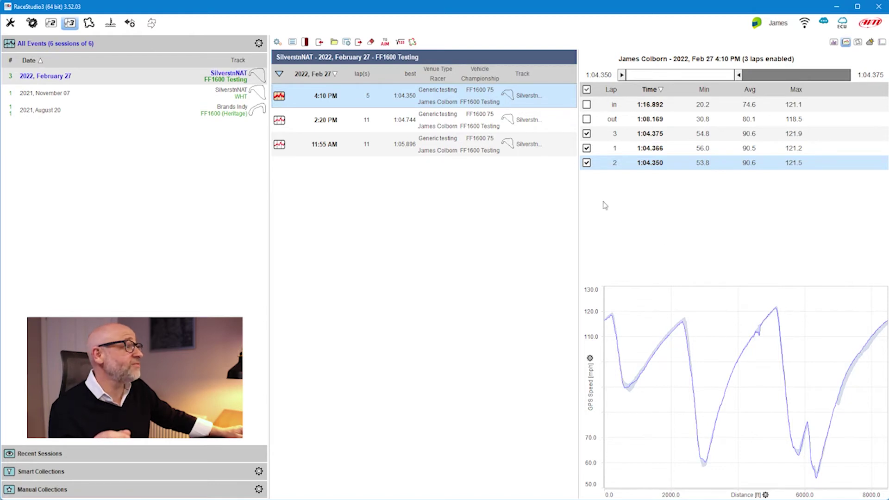
left_click(304, 43)
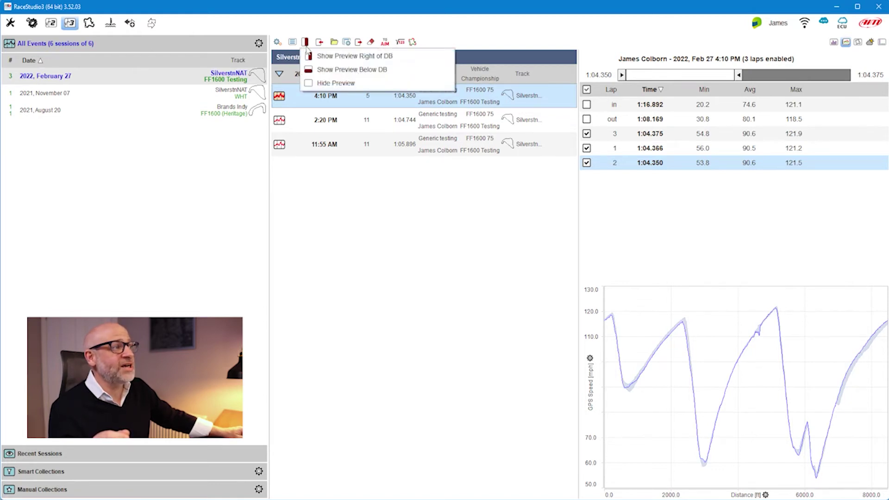
left_click(324, 70)
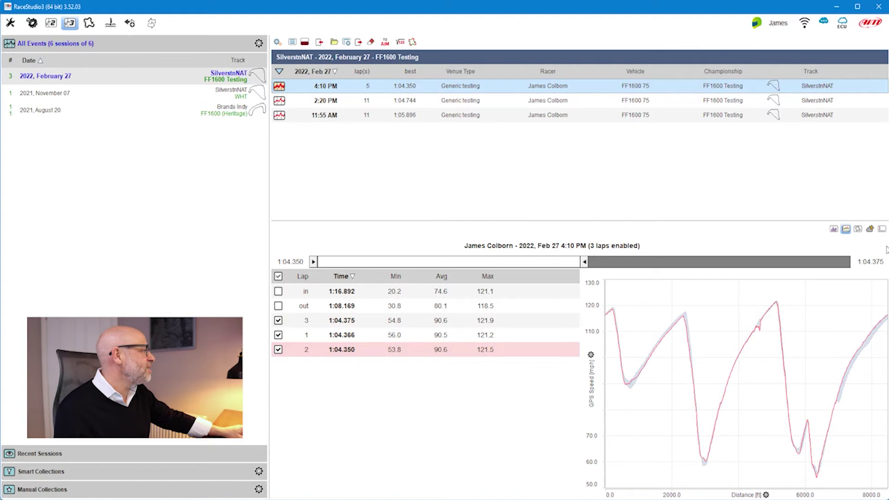
- Show the Laps Report limited to the three timed laps, highlight lap 3, and map the traces
left_click(846, 229)
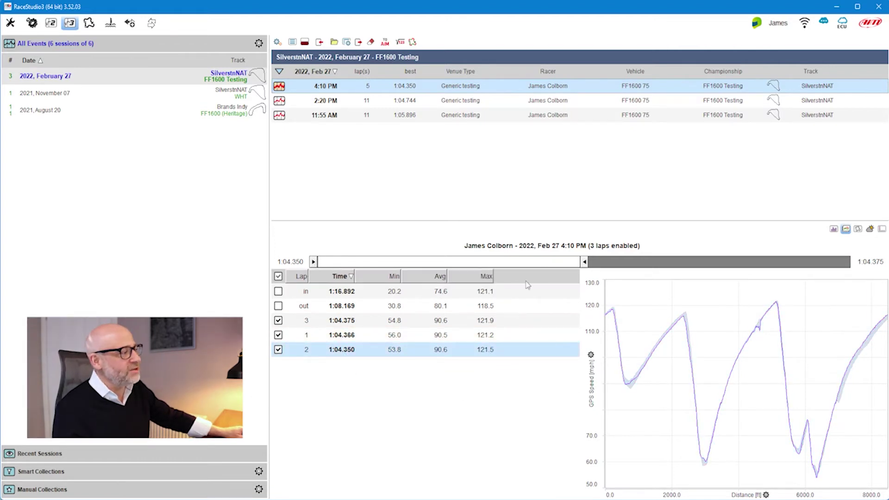
left_click_drag(585, 262, 847, 263)
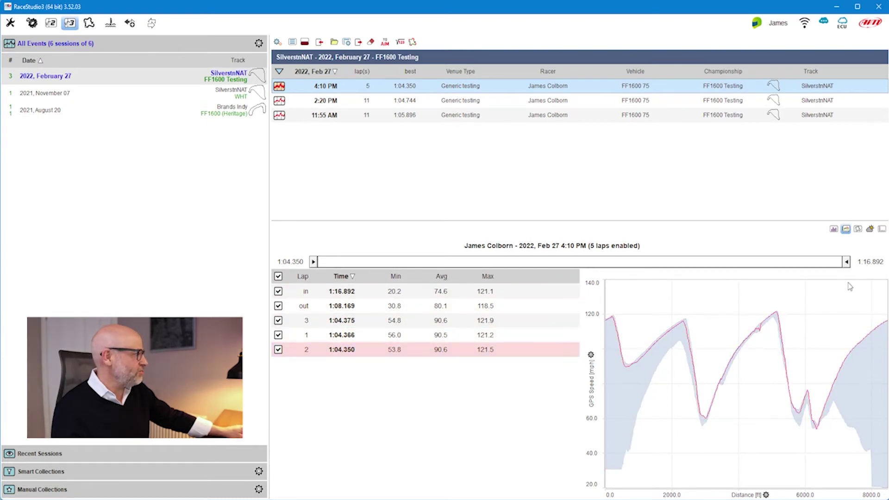
left_click_drag(846, 262, 585, 262)
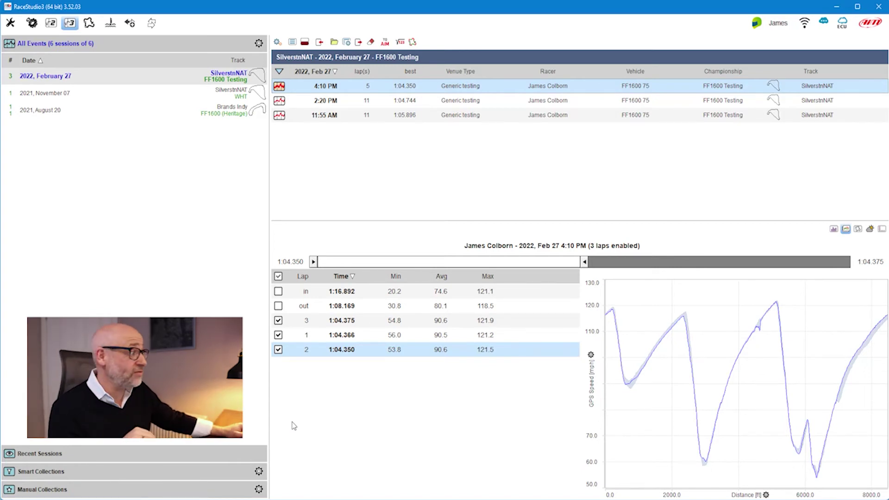
left_click(678, 306)
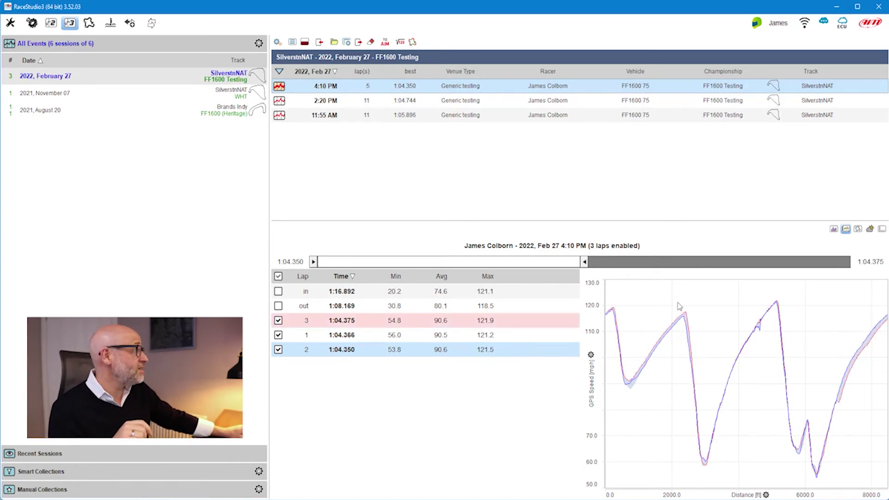
left_click(860, 230)
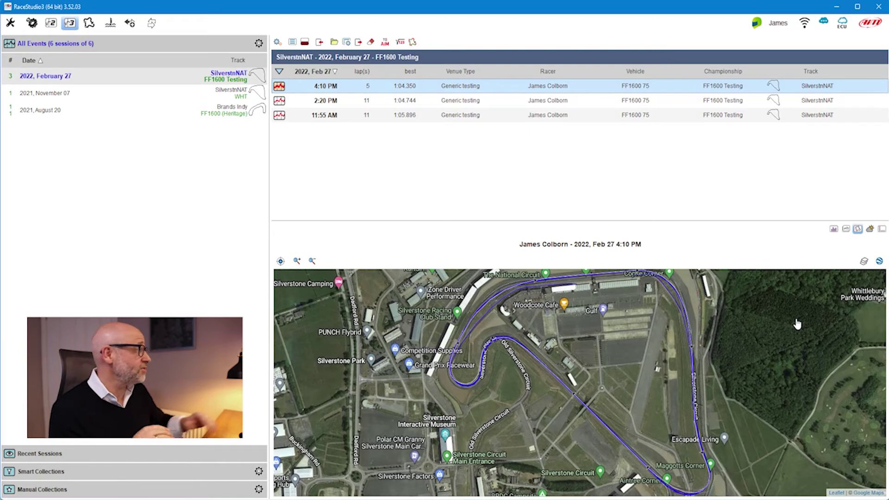
- Show the 4:10 PM session's OpenWeather temperature, pressure, humidity and wind data
left_click(870, 229)
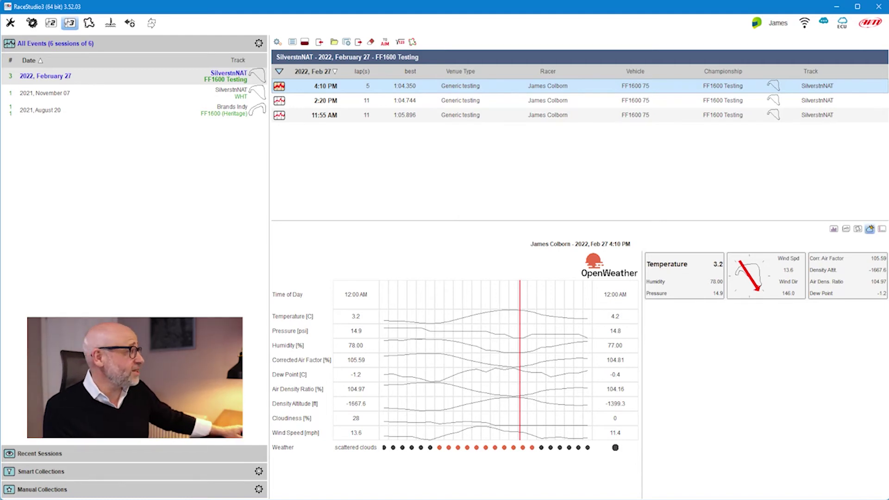
- Show session information, checking the November 07 event before returning to February 27
left_click(882, 229)
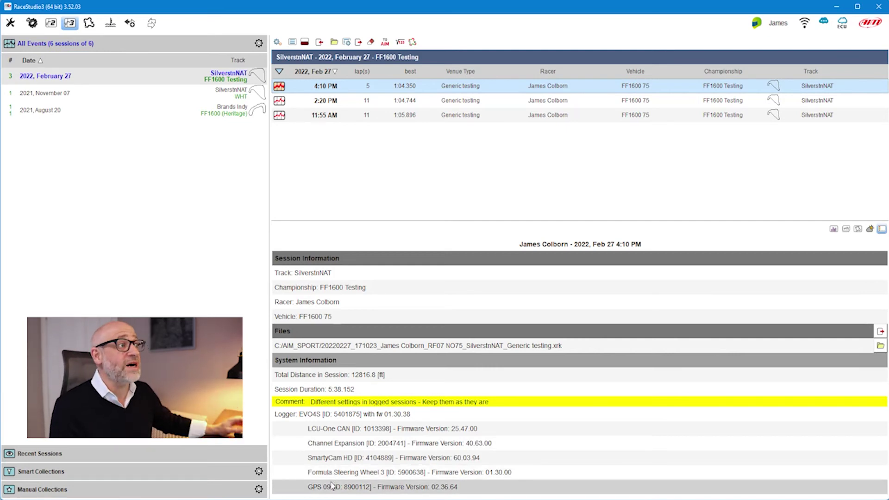
left_click(234, 95)
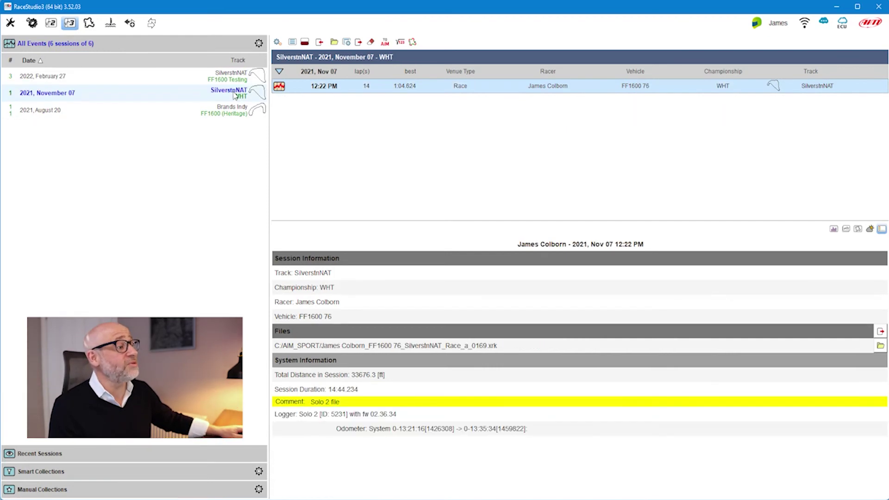
mouse_move(328, 401)
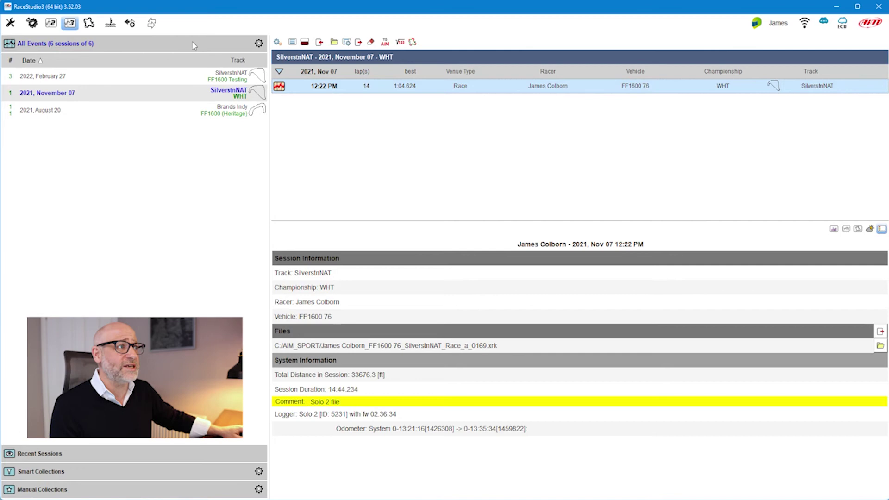
left_click(218, 83)
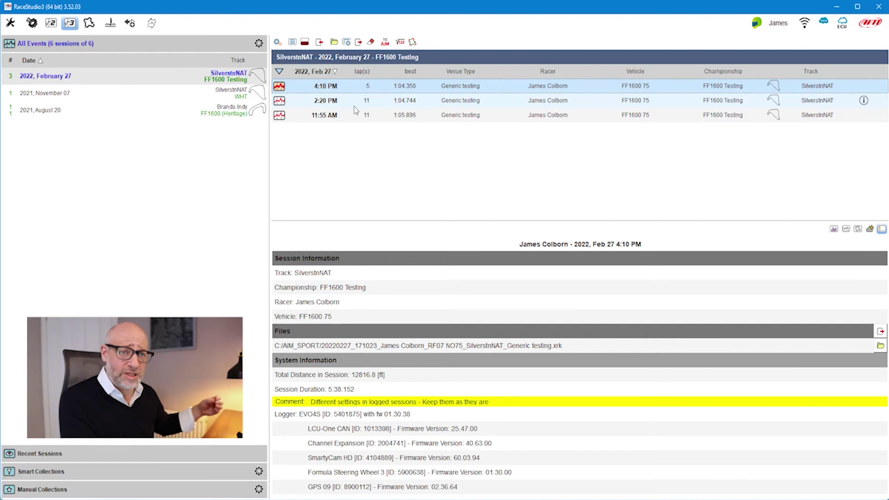
- Show the 11:55 AM session's lap summary and start adding a new summary column
left_click(833, 230)
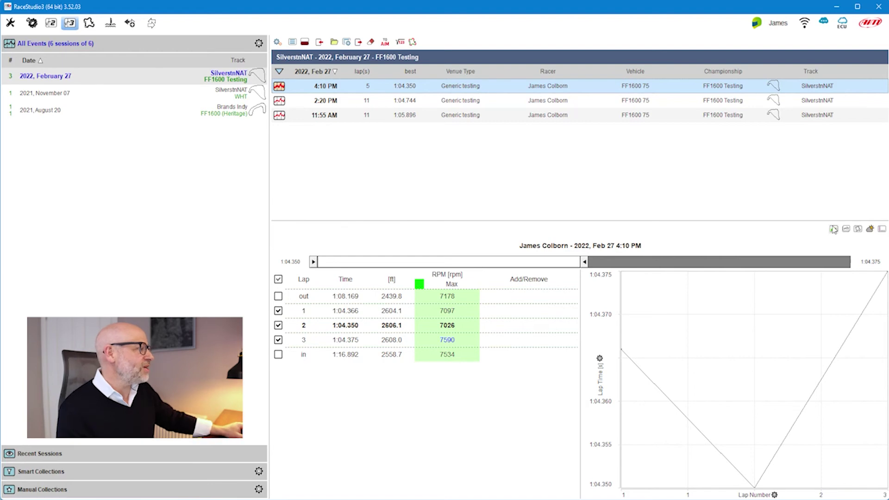
left_click(467, 104)
left_click(463, 115)
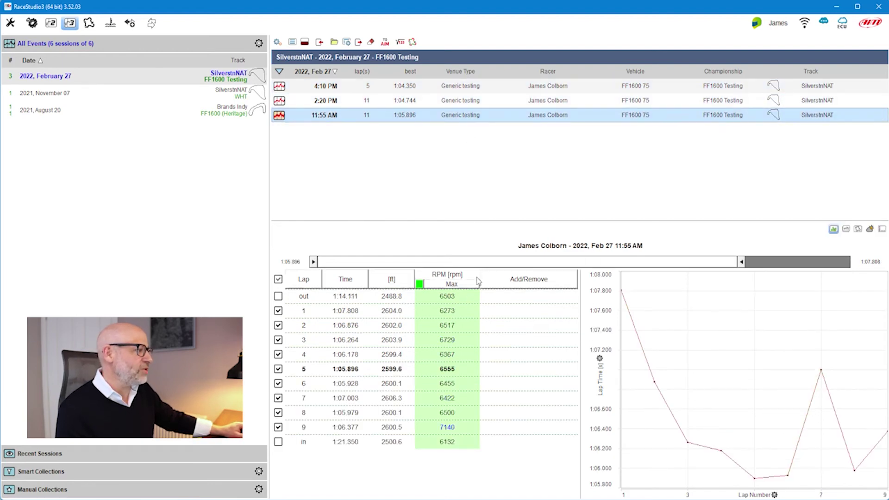
left_click(524, 279)
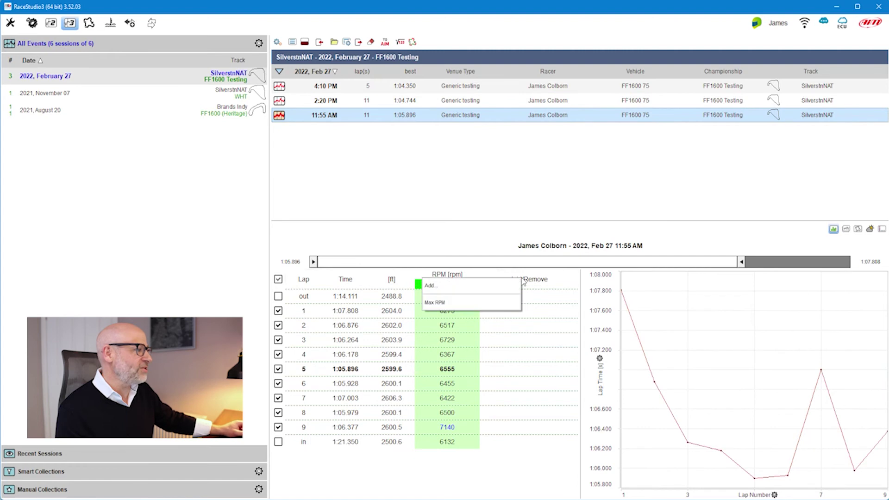
left_click(488, 287)
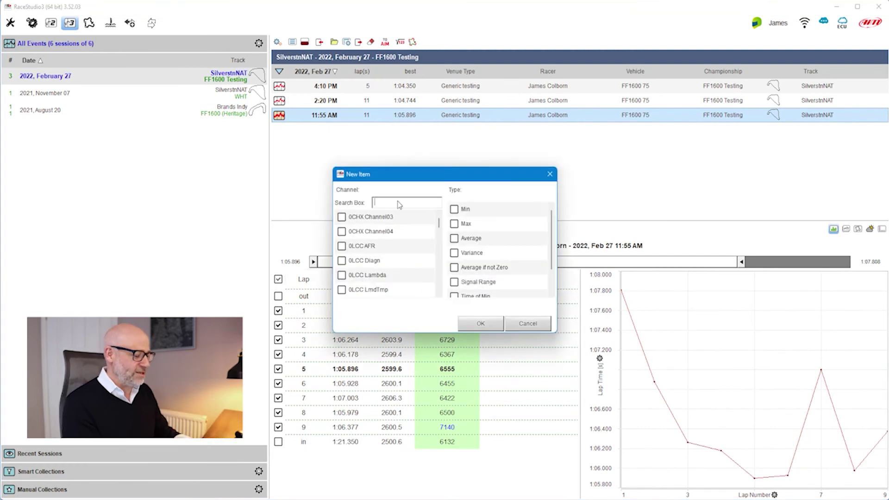
- Search the New Item channels for 'rpm', then cancel without adding a column
left_click(399, 203)
type("rpm")
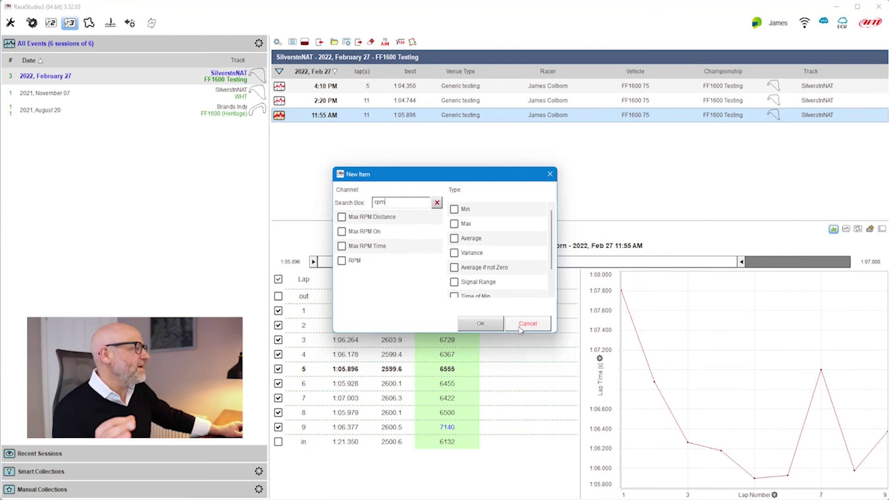
left_click(527, 324)
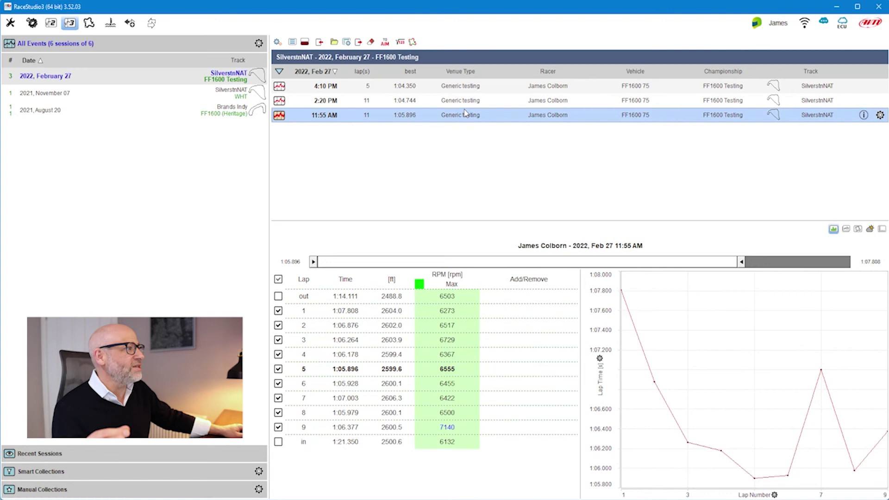
- Compare max RPM per lap across the 4:10 PM, 2:20 PM and 11:55 AM sessions, ending on 4:10 PM
left_click(460, 88)
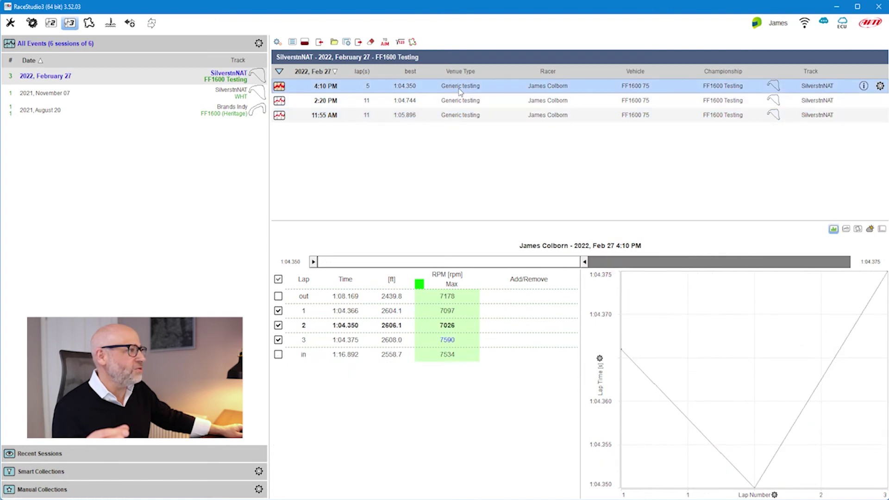
left_click(462, 101)
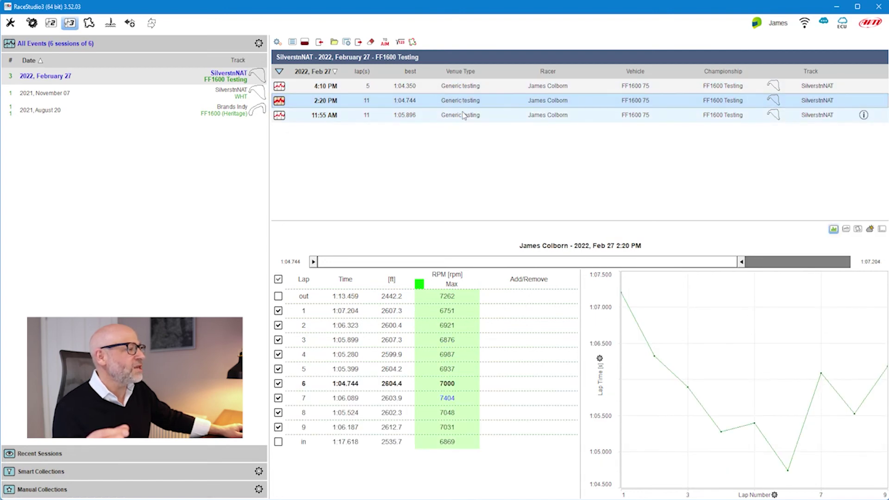
left_click(463, 115)
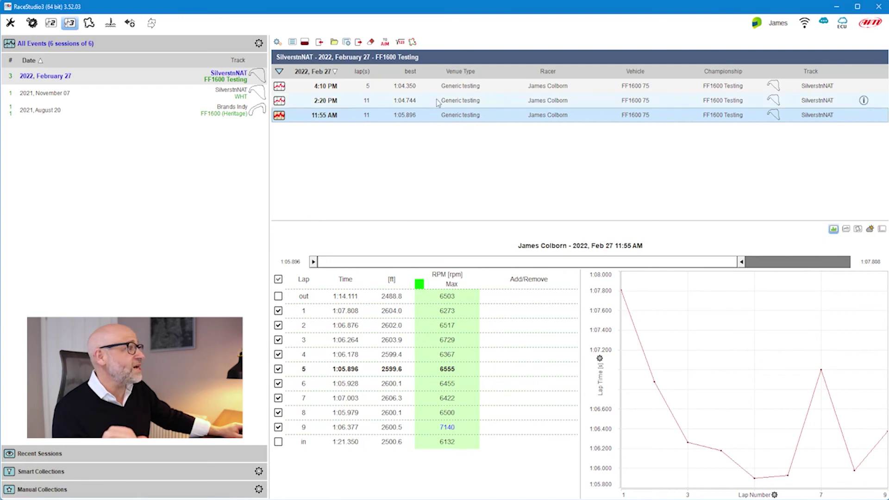
left_click(463, 88)
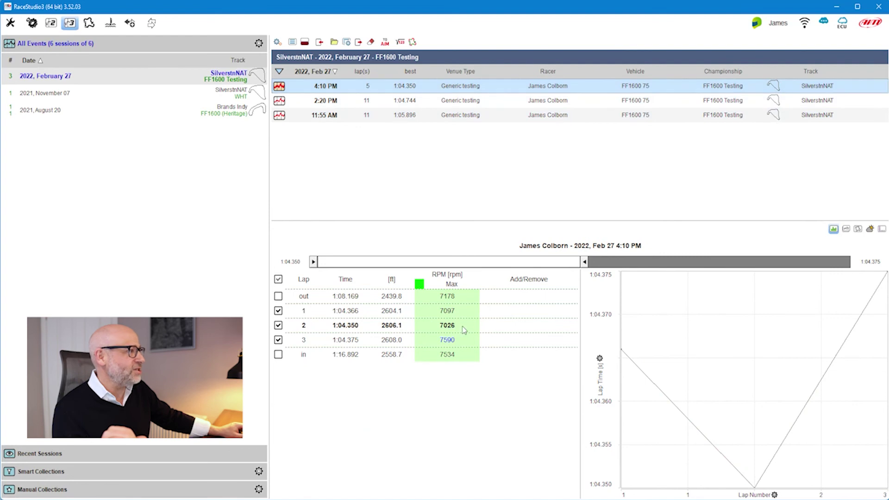